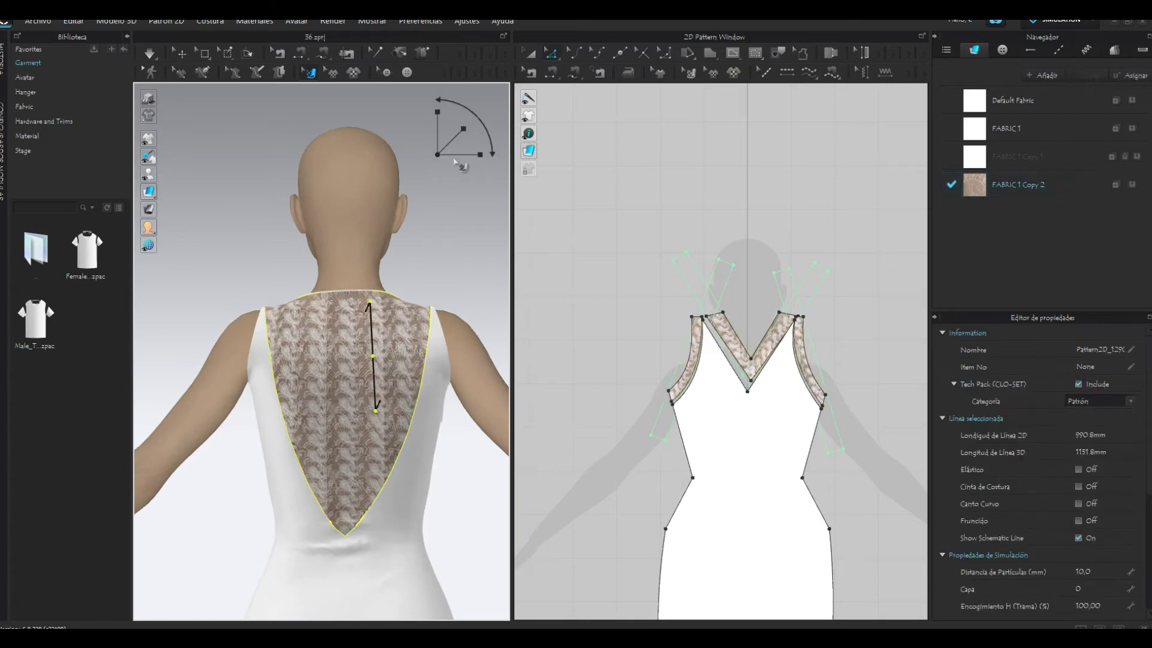
# Step: Examine the textured fabric on the dress's neckline, armhole trims and back panel in the 3D and 2D views
pyautogui.click(468, 466)
pyautogui.moveTo(468, 465); pyautogui.dragTo(272, 442, button='right')
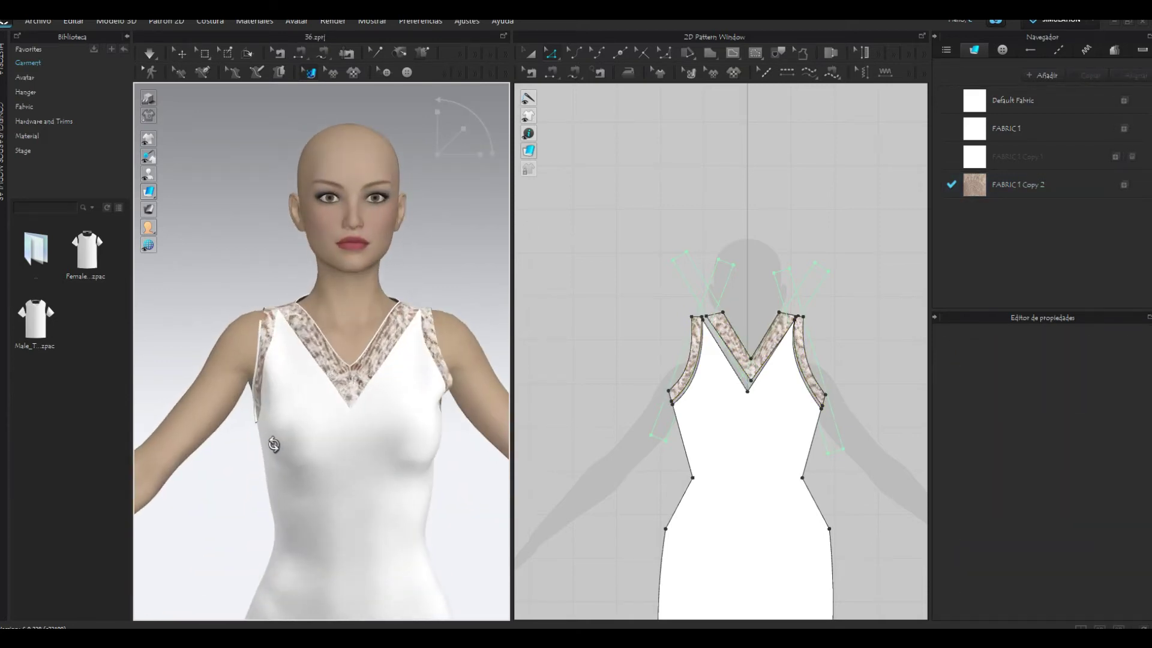
pyautogui.click(273, 444)
pyautogui.moveTo(465, 142); pyautogui.dragTo(506, 120)
pyautogui.click(505, 127)
pyautogui.scroll(5, 437, 398)
pyautogui.moveTo(437, 398); pyautogui.dragTo(154, 380, button='right')
pyautogui.click(336, 372)
pyautogui.moveTo(477, 123)
pyautogui.mouseDown()
pyautogui.moveTo(465, 184)
pyautogui.moveTo(455, 178)
pyautogui.mouseUp()
pyautogui.click(459, 182)
pyautogui.moveTo(447, 414); pyautogui.dragTo(198, 414, button='right')
pyautogui.scroll(-3, 594, 329)
pyautogui.scroll(-2, 700, 240)
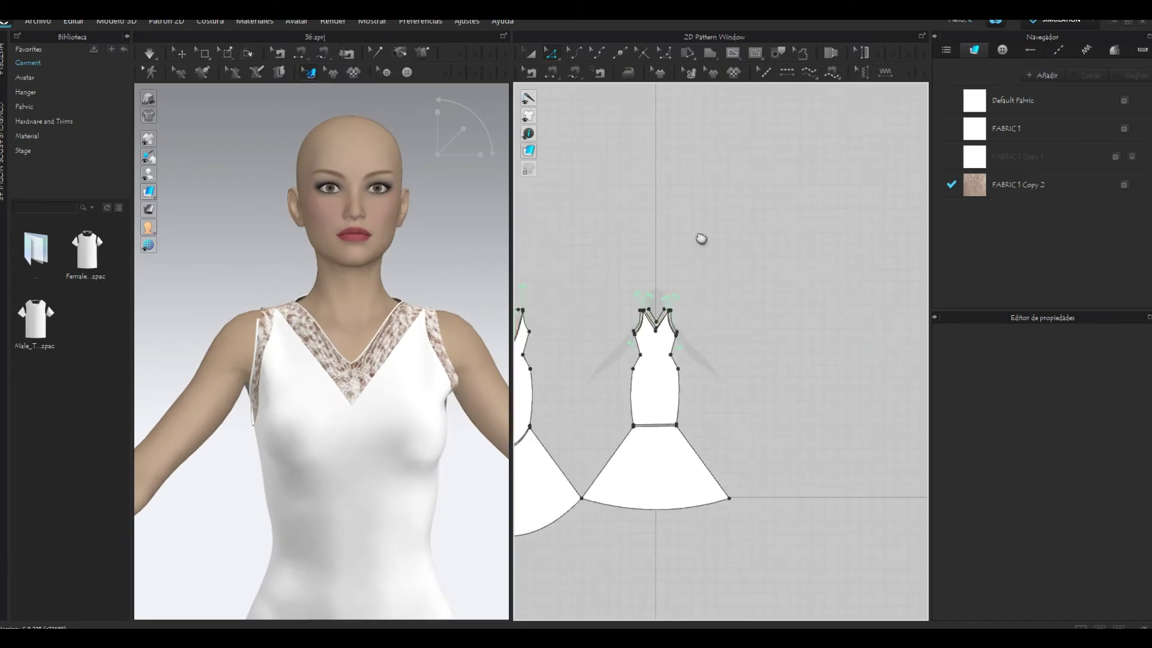
pyautogui.scroll(8, 625, 386)
pyautogui.moveTo(624, 386); pyautogui.dragTo(684, 397, button='right')
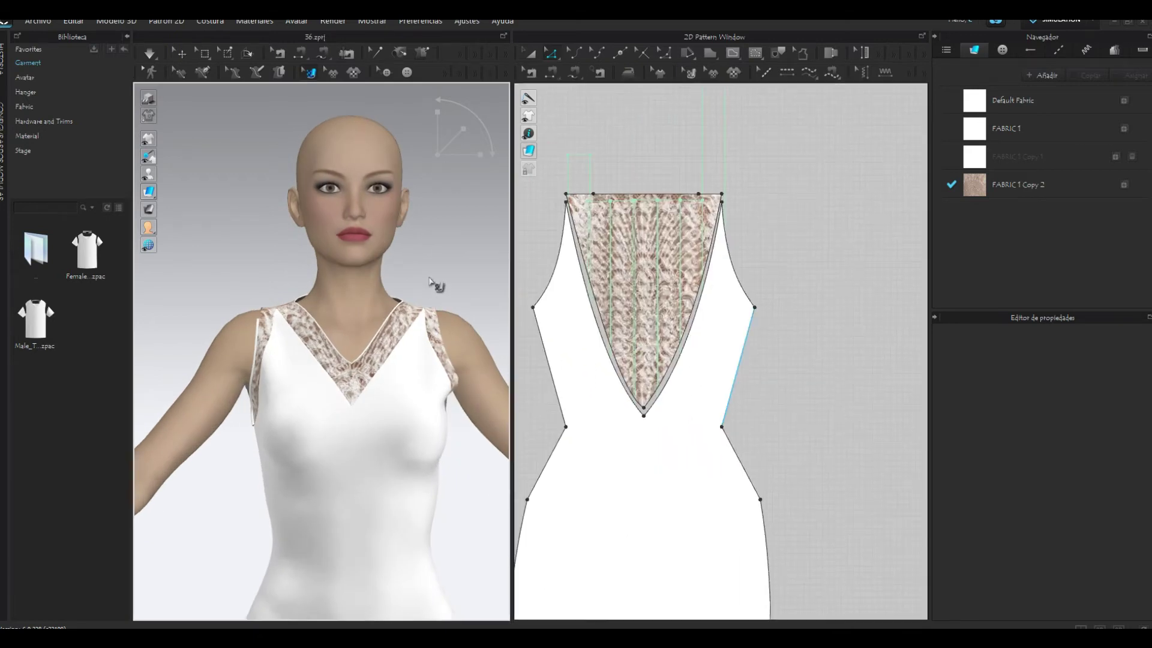
pyautogui.scroll(-8, 403, 262)
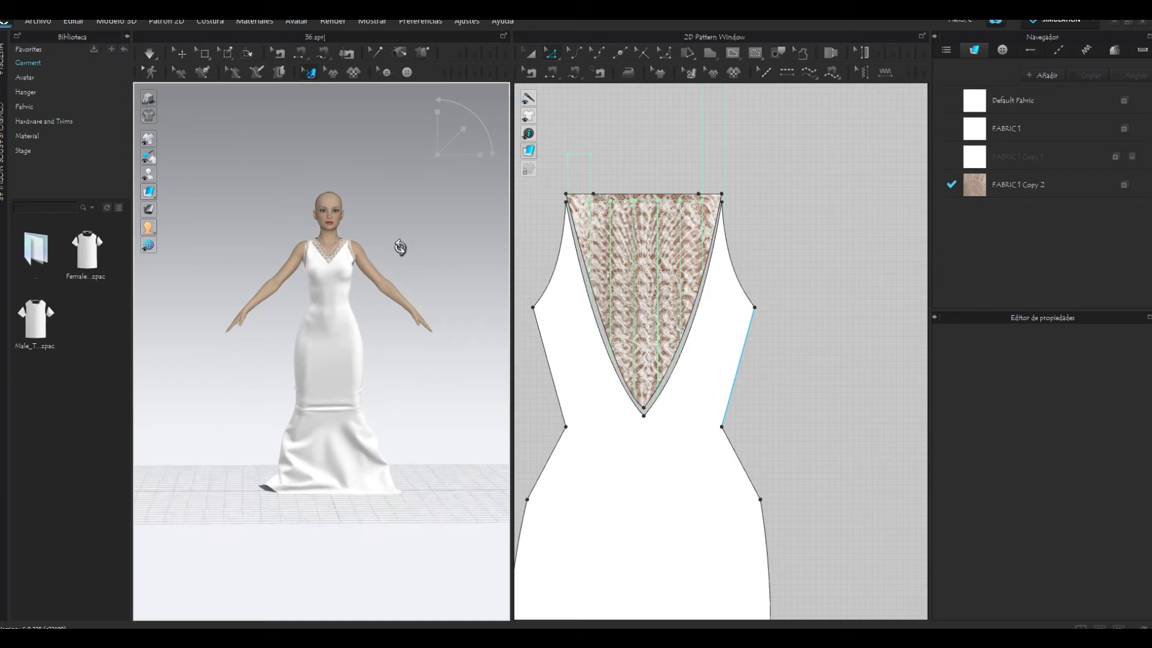
# Step: Hide the ground grid in the 3D environment
pyautogui.scroll(3, 403, 257)
pyautogui.click(372, 23)
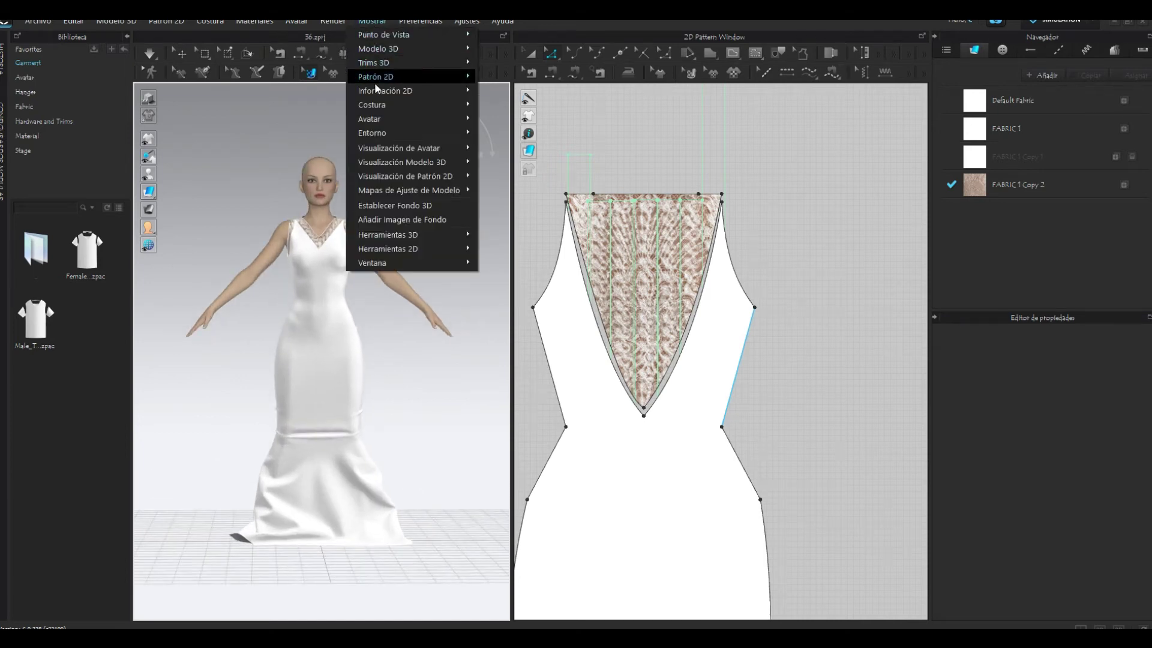
pyautogui.moveTo(387, 51)
pyautogui.moveTo(420, 21)
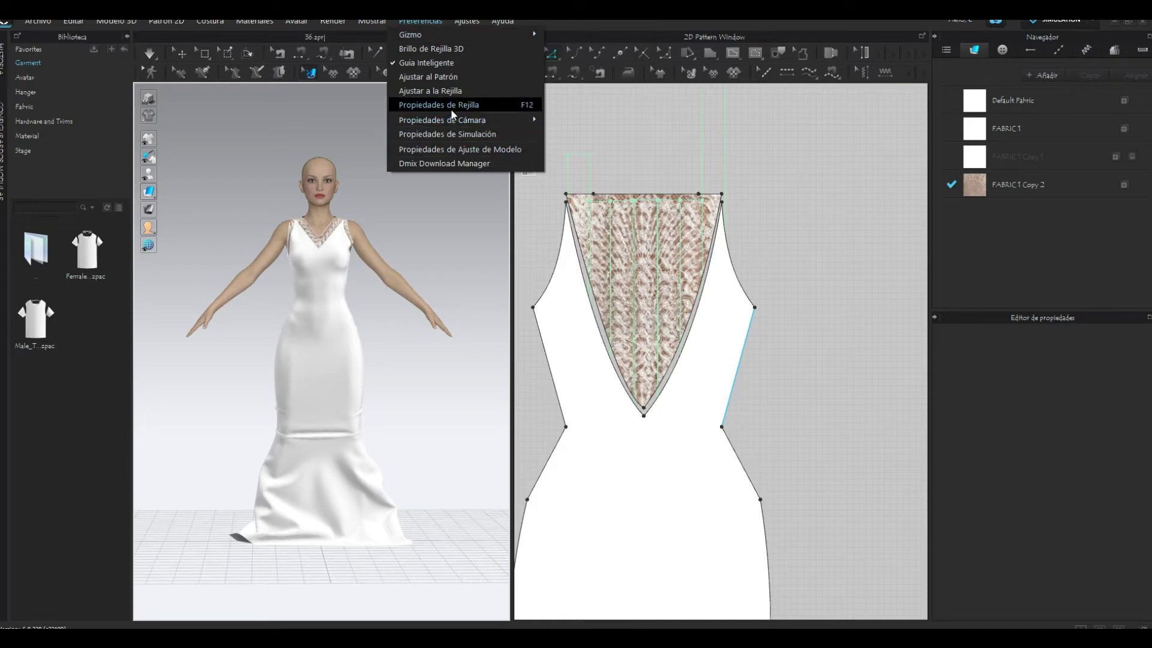
pyautogui.click(372, 22)
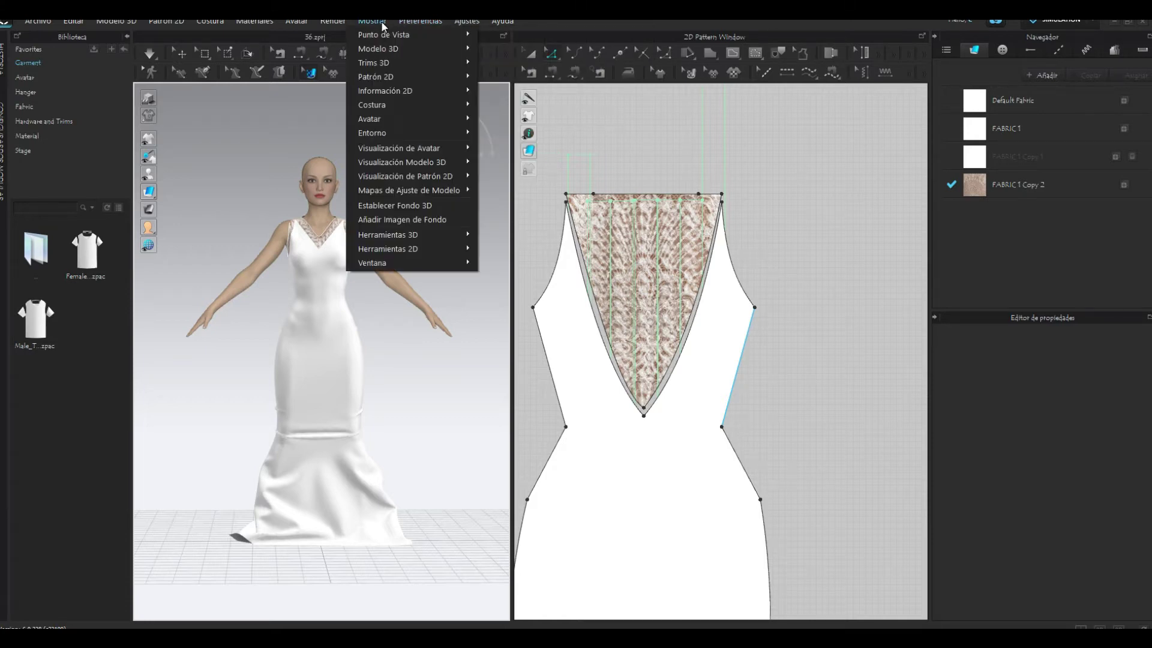
pyautogui.moveTo(393, 268)
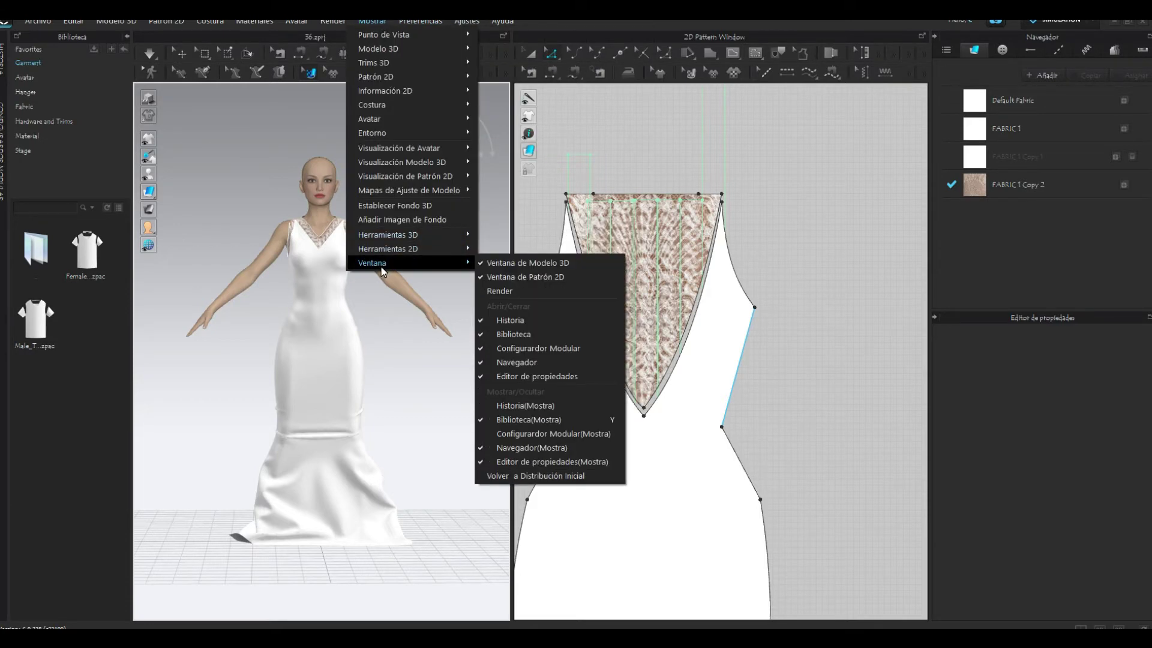
pyautogui.moveTo(380, 135)
pyautogui.click(533, 149)
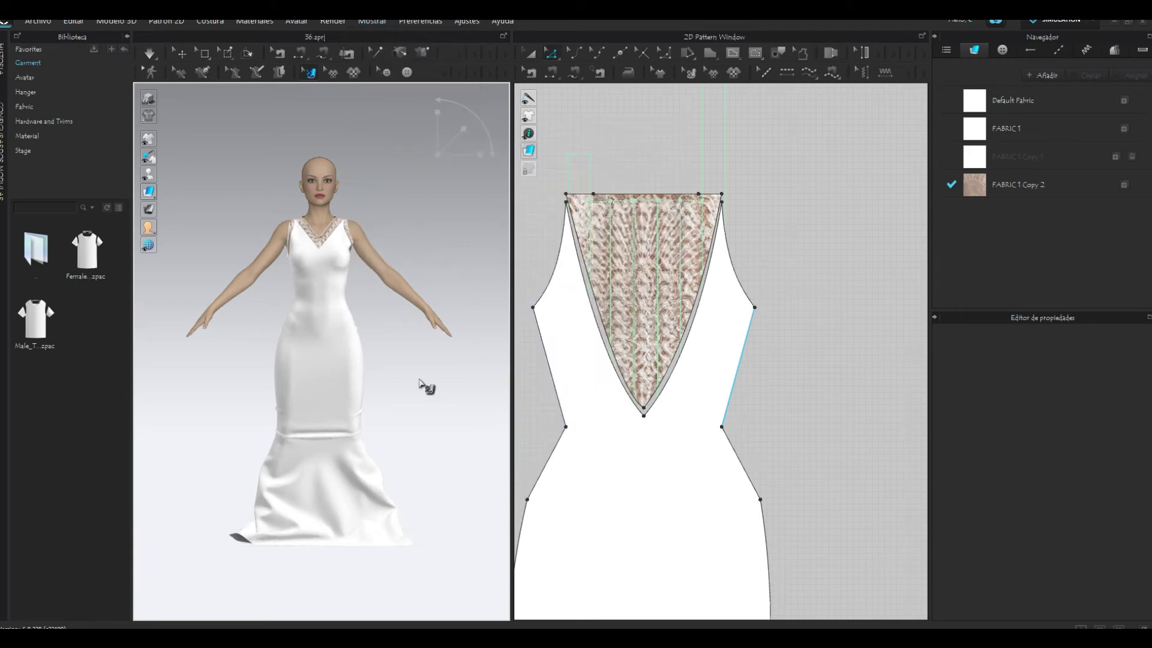
# Step: Shorten the front flounce pattern piece by scaling it vertically, and simulate the dress
pyautogui.scroll(2, 432, 372)
pyautogui.moveTo(472, 459); pyautogui.dragTo(434, 406, button='right')
pyautogui.scroll(-5, 694, 390)
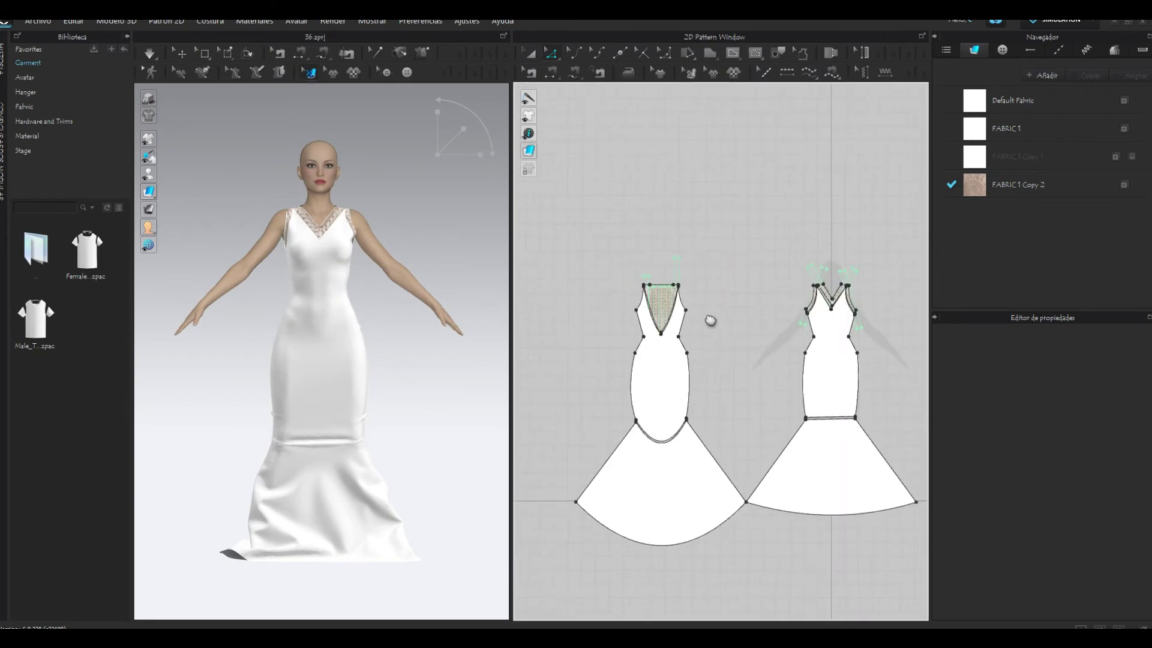
pyautogui.moveTo(710, 320); pyautogui.dragTo(677, 258, button='right')
pyautogui.press('a')
pyautogui.click(638, 468)
pyautogui.click(807, 468)
pyautogui.click(801, 456)
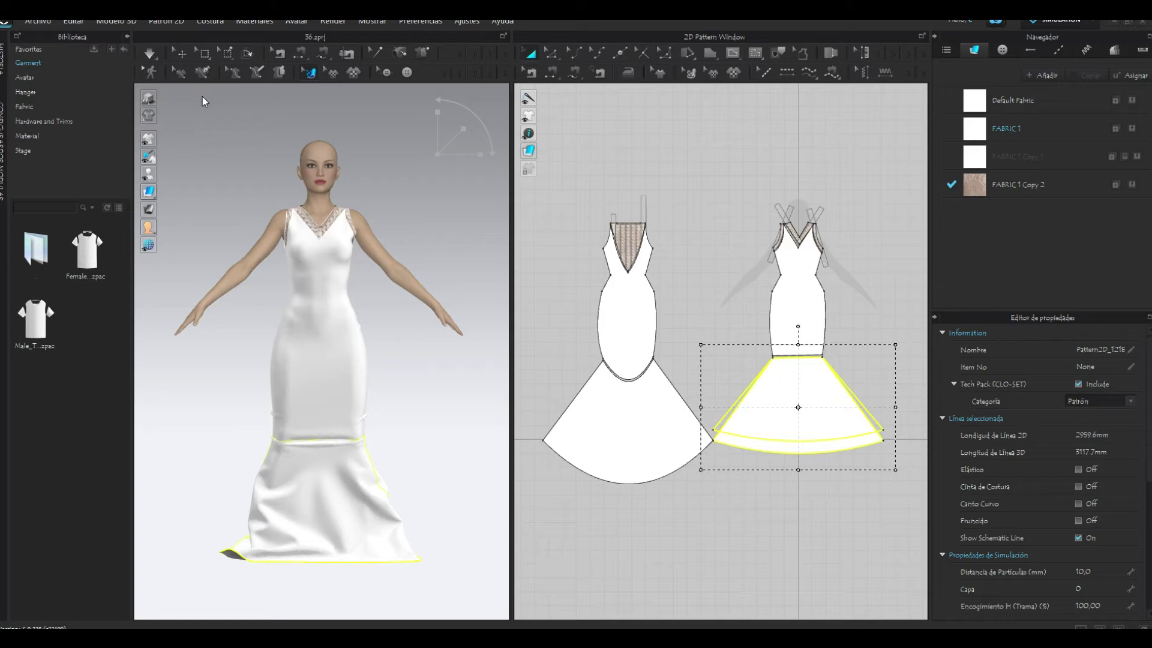
pyautogui.click(149, 55)
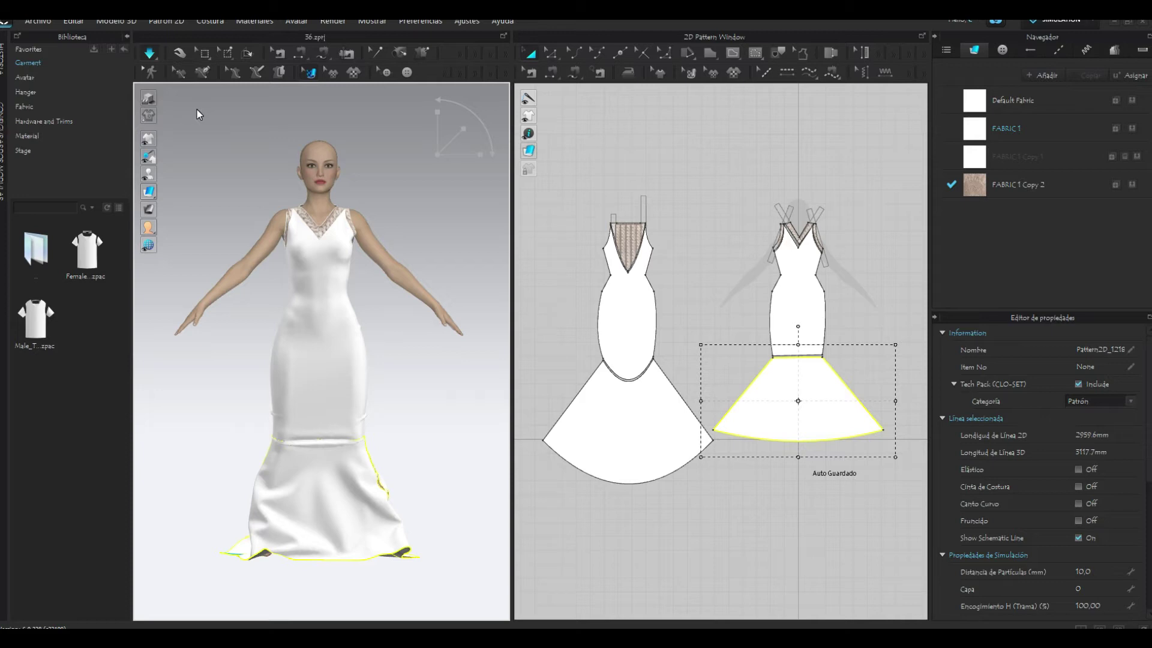
pyautogui.click(180, 53)
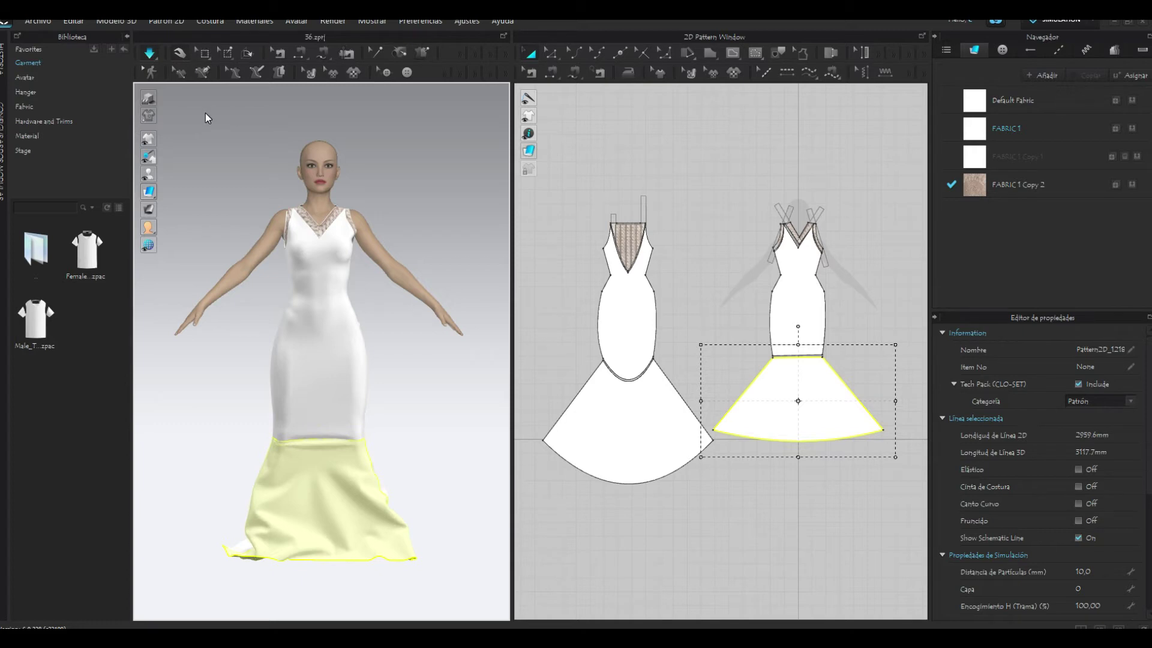
# Step: Raise the hem edge of the front flounce in Edit Pattern mode while simulating the drape
pyautogui.press('h')
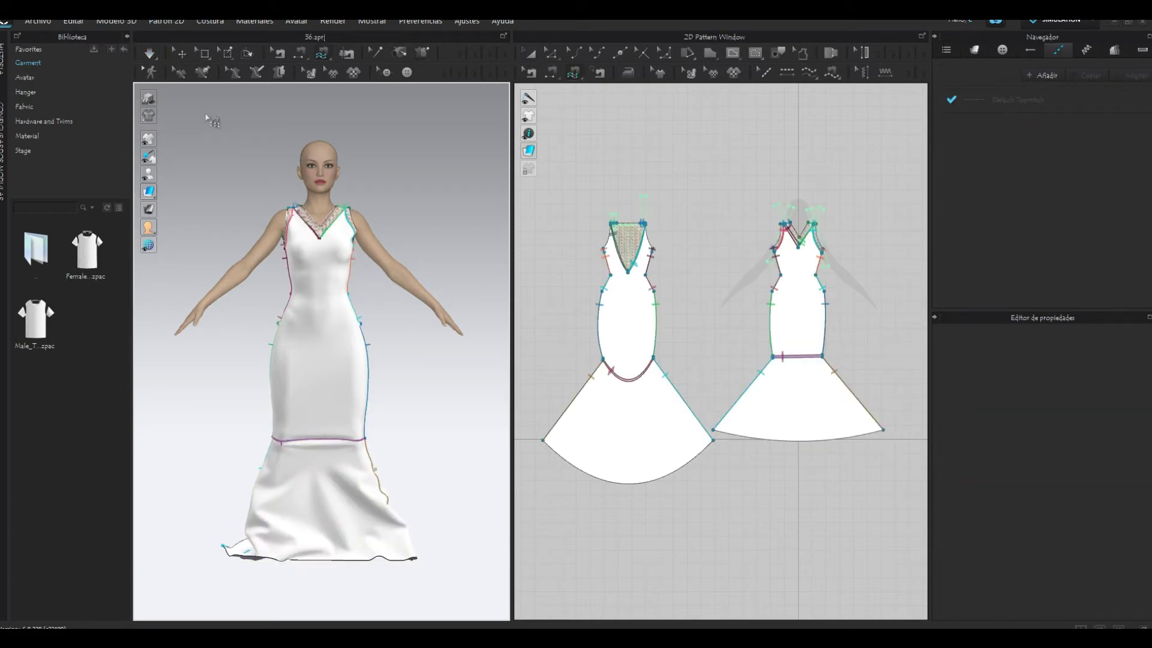
pyautogui.press('z')
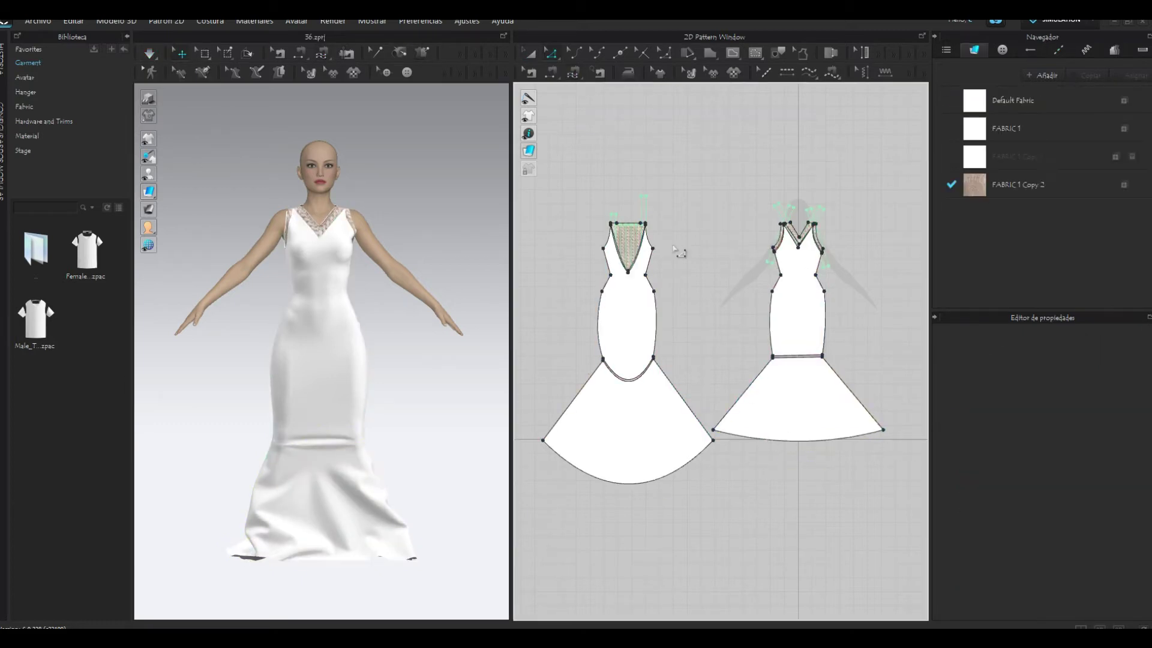
pyautogui.click(807, 440)
pyautogui.click(149, 53)
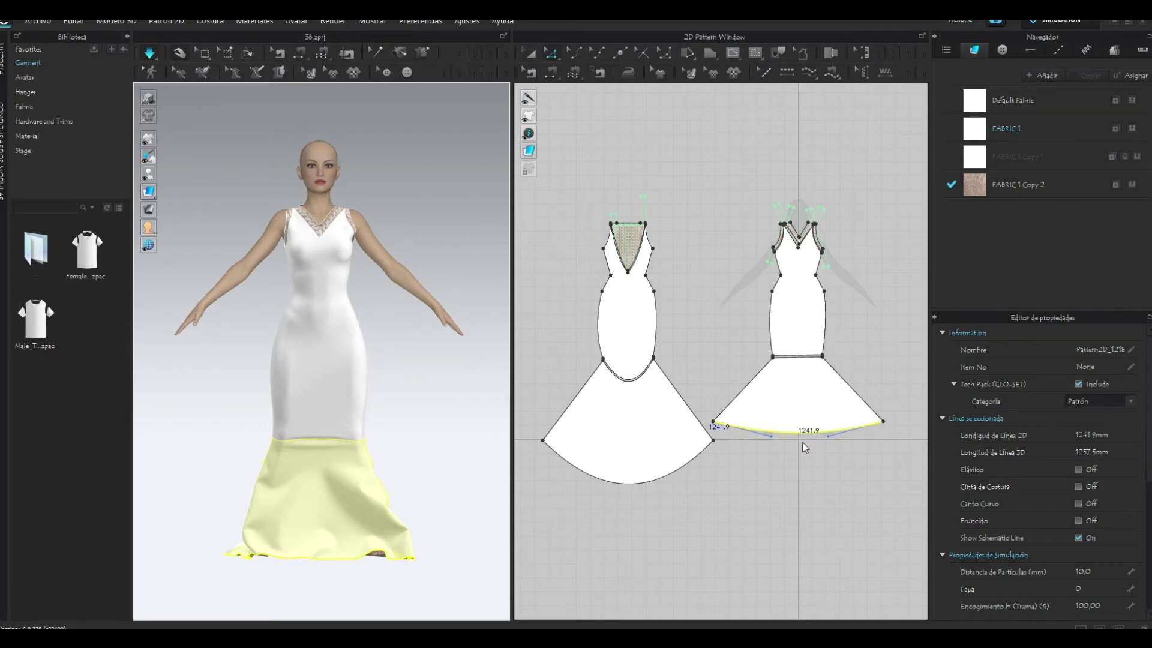
# Step: Raise the front flounce's hem by about another 88 mm and run the simulation again
pyautogui.moveTo(803, 440); pyautogui.dragTo(808, 429)
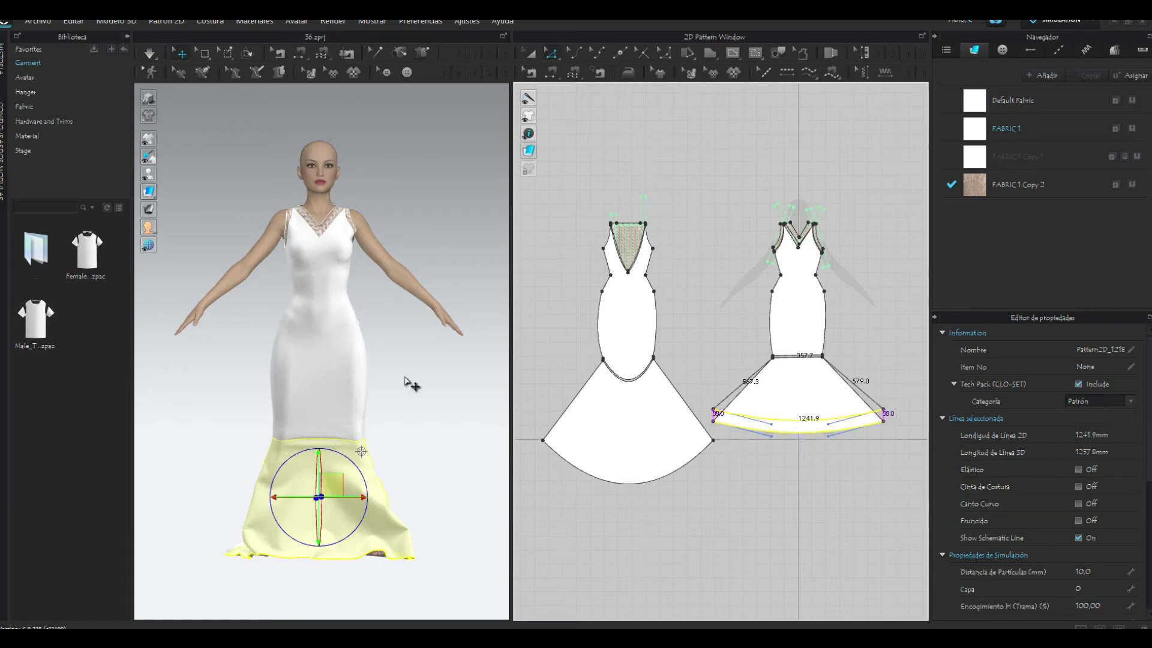
pyautogui.click(403, 412)
pyautogui.press('space')
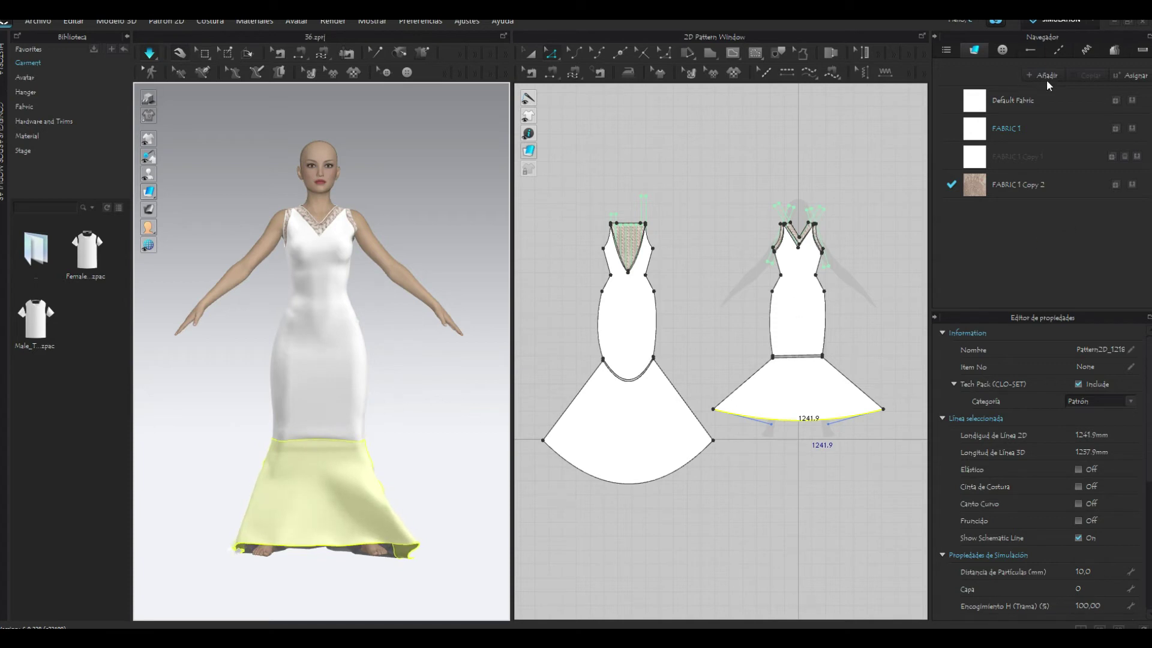
# Step: Add a new fabric, assign it to the dress's plain white pattern pieces, and simulate the garment
pyautogui.click(1078, 155)
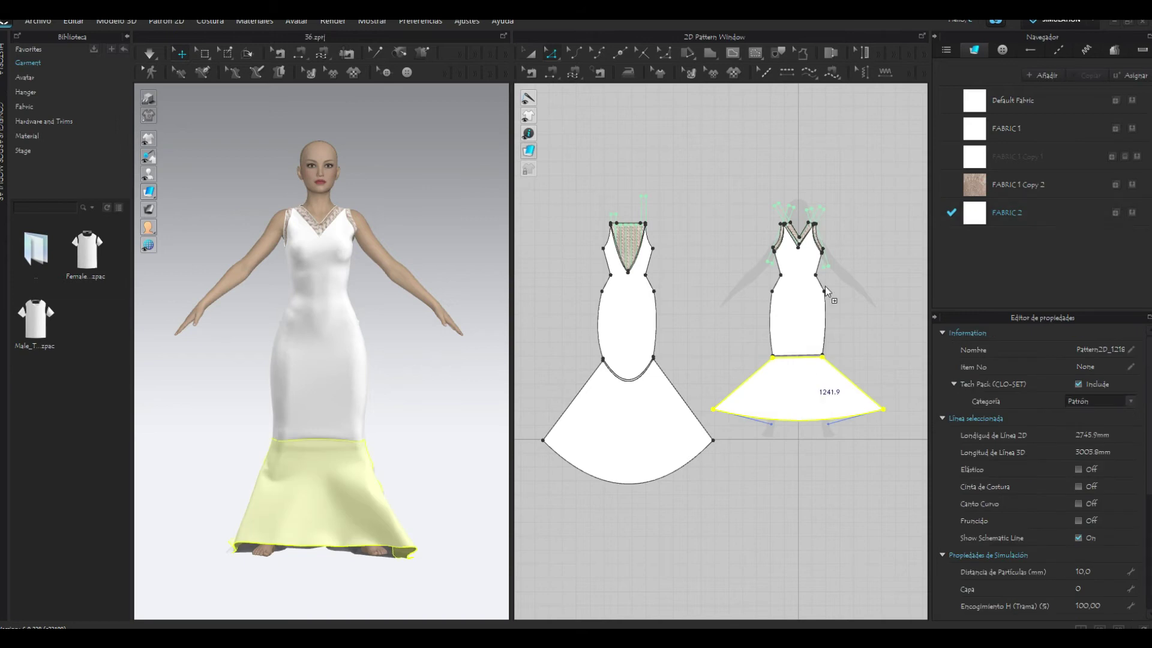
pyautogui.click(655, 326)
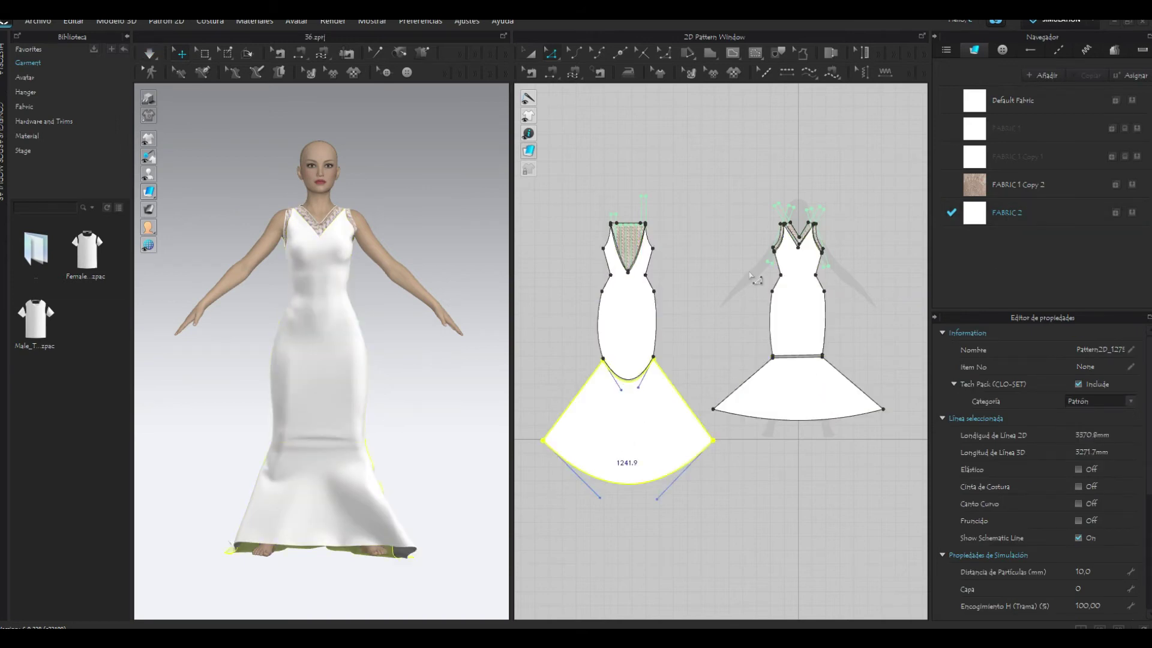
pyautogui.moveTo(545, 185); pyautogui.dragTo(892, 498)
pyautogui.press('space')
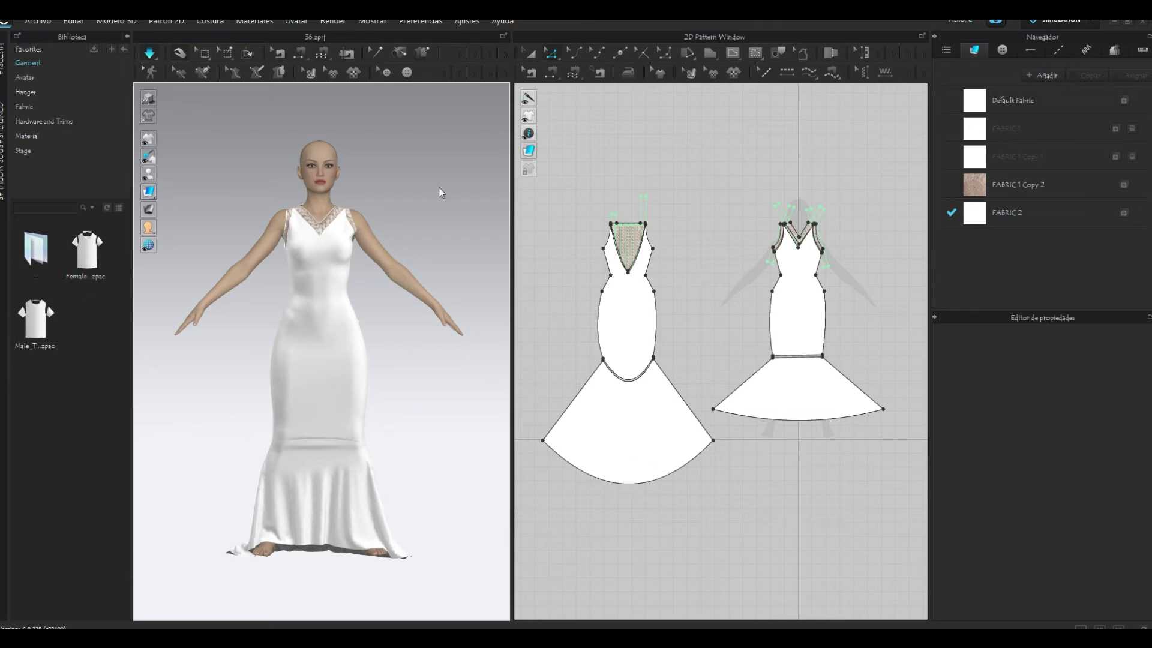
# Step: Lower the front flounce's hem by about 62 mm, simulate the drape, and stop the simulation
pyautogui.moveTo(802, 422); pyautogui.dragTo(805, 448)
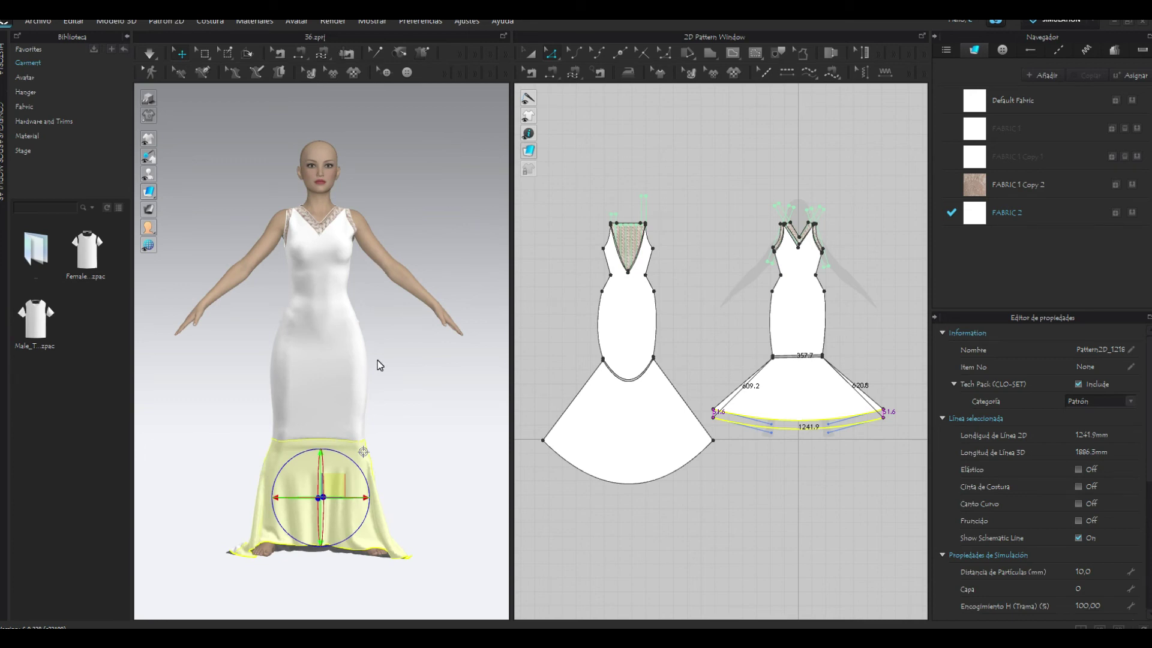
pyautogui.press('space')
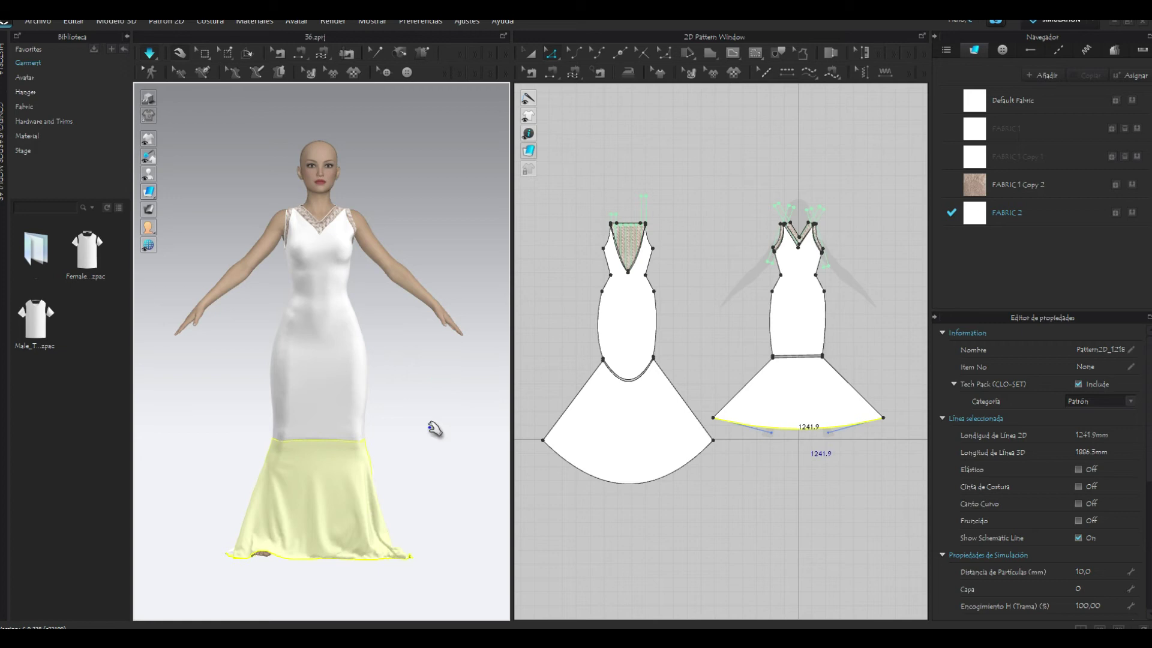
pyautogui.moveTo(360, 437); pyautogui.dragTo(368, 386, button='right')
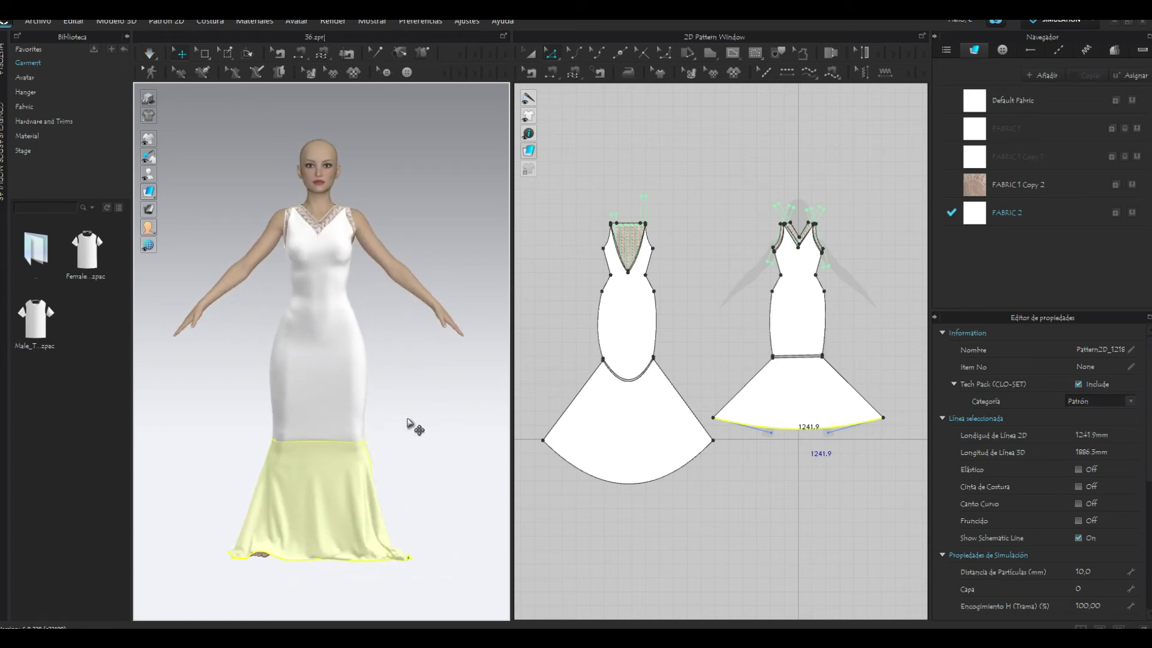
pyautogui.click(450, 481)
pyautogui.moveTo(449, 480)
pyautogui.mouseDown(button='right')
pyautogui.moveTo(168, 476)
pyautogui.moveTo(437, 471)
pyautogui.mouseUp(button='right')
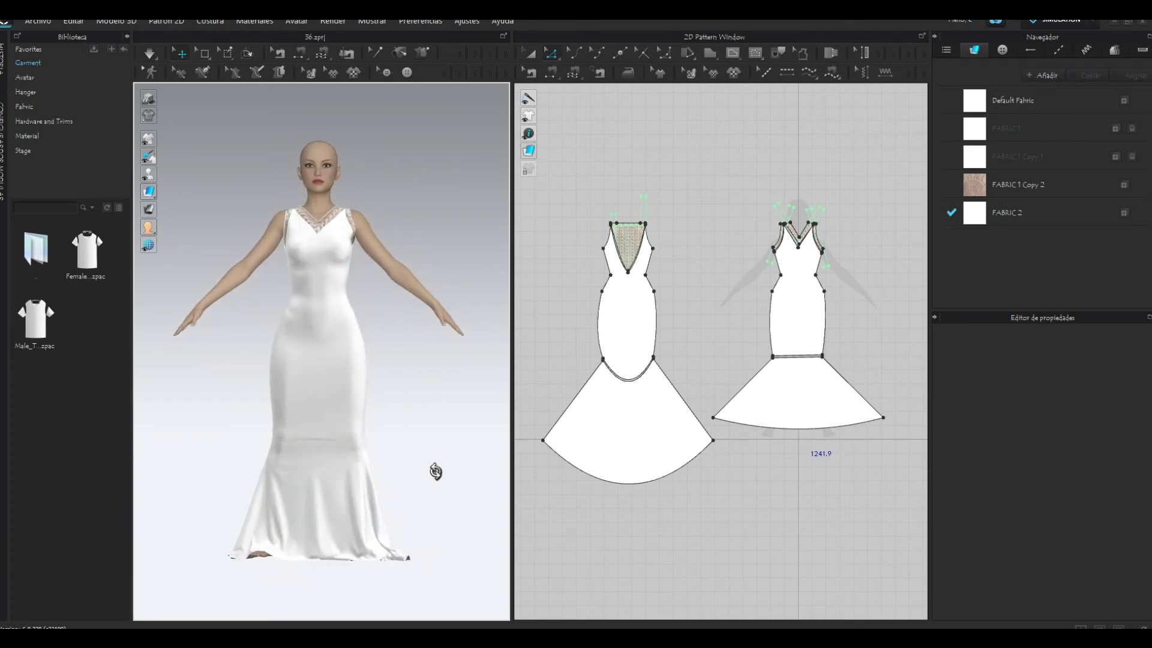